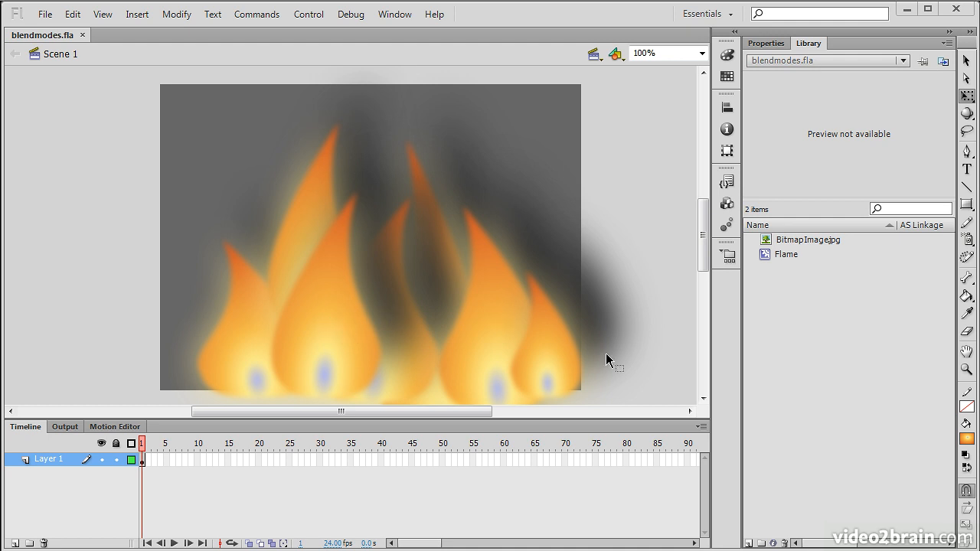
Select the large front flame left of the stage center and show its Display properties, collapsing its filter settings.
{"action": "left_click", "coordinate": [322, 314]}
{"action": "left_click", "coordinate": [526, 336]}
{"action": "left_click", "coordinate": [966, 61]}
{"action": "left_click", "coordinate": [323, 290]}
{"action": "key", "text": "Escape"}
{"action": "left_click", "coordinate": [309, 305]}
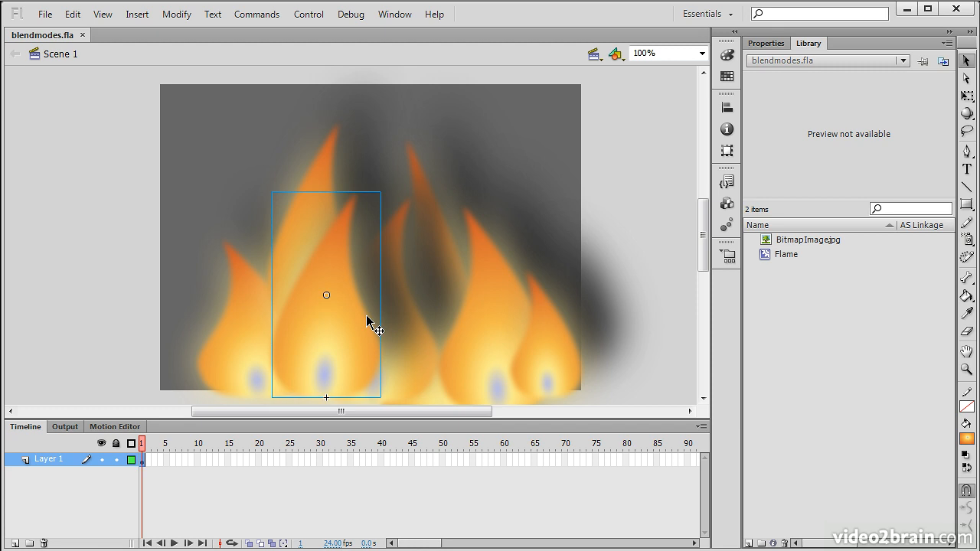
{"action": "left_click", "coordinate": [768, 43]}
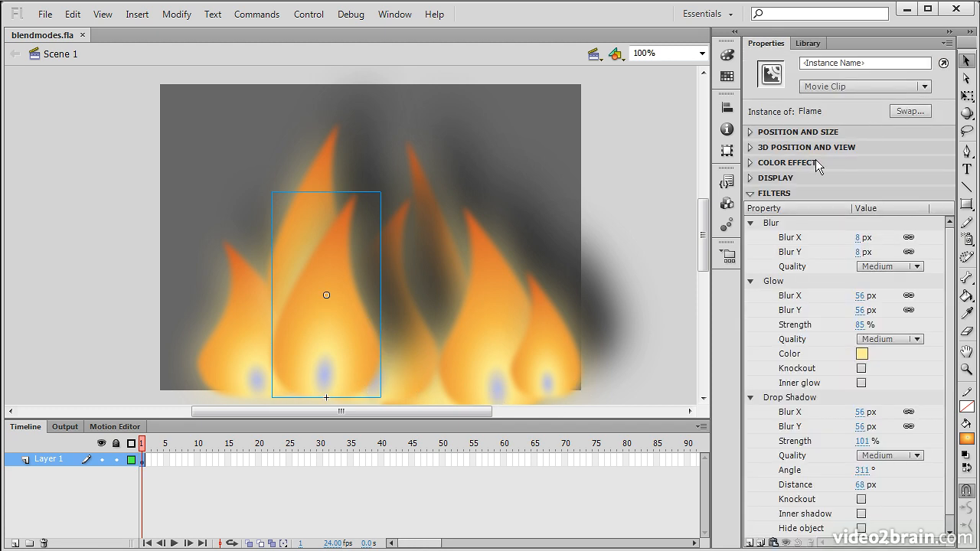
{"action": "left_click", "coordinate": [753, 194]}
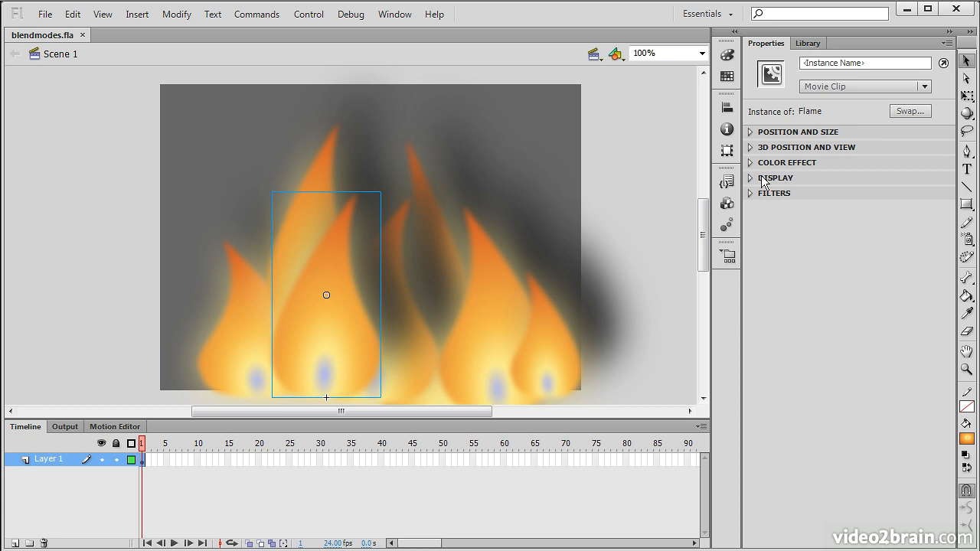
{"action": "left_click", "coordinate": [757, 178]}
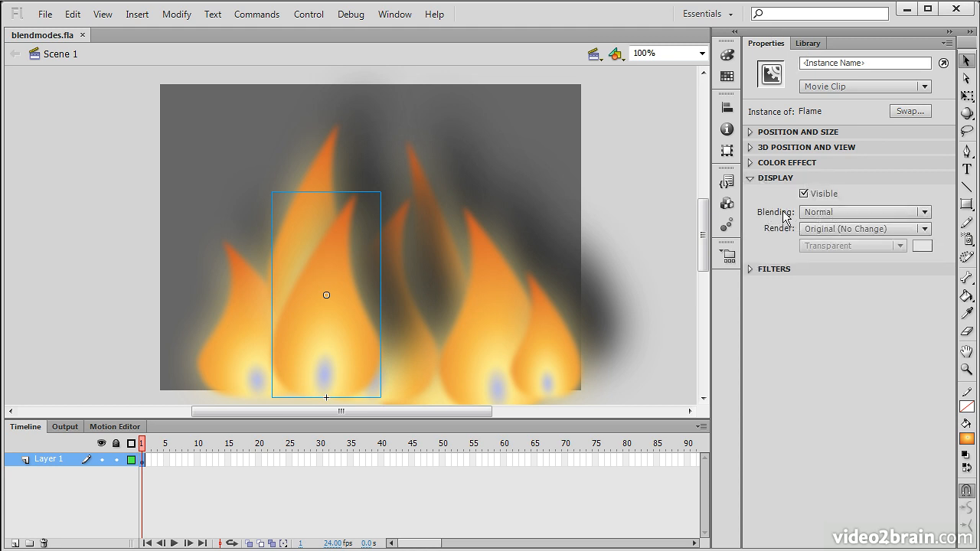
Try Layer blending on the selected flame, settle on Multiply, and move the flame slightly down and left.
{"action": "left_click", "coordinate": [925, 213]}
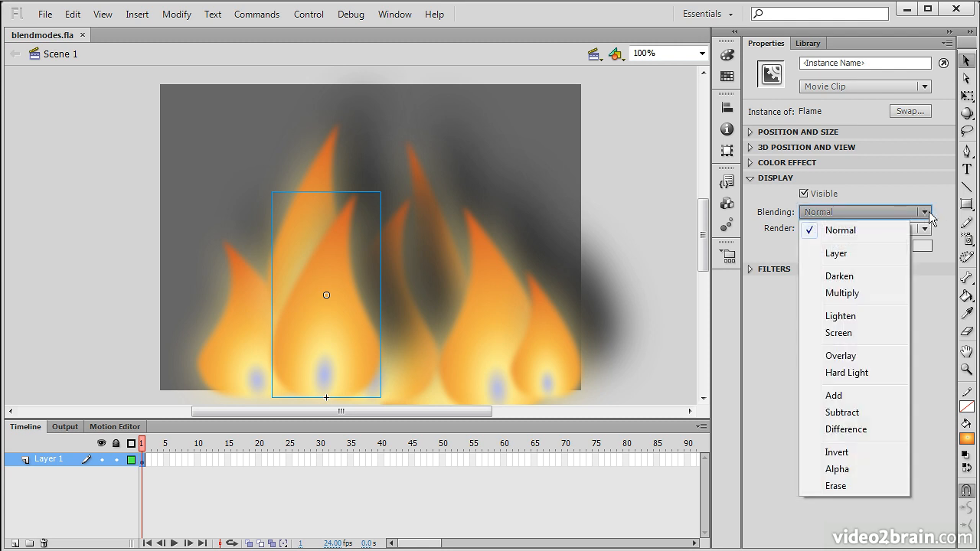
{"action": "left_click", "coordinate": [862, 254]}
{"action": "left_click", "coordinate": [859, 212]}
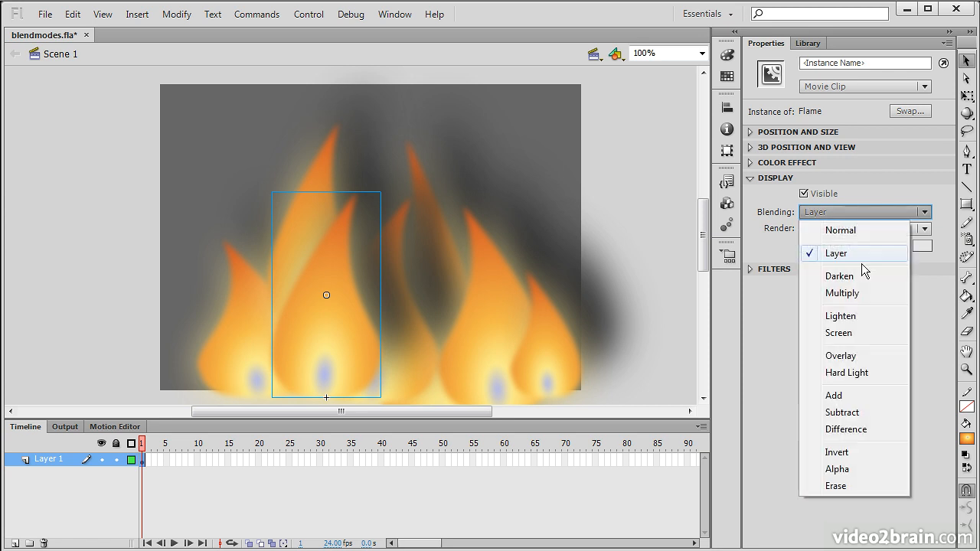
{"action": "left_click", "coordinate": [859, 287]}
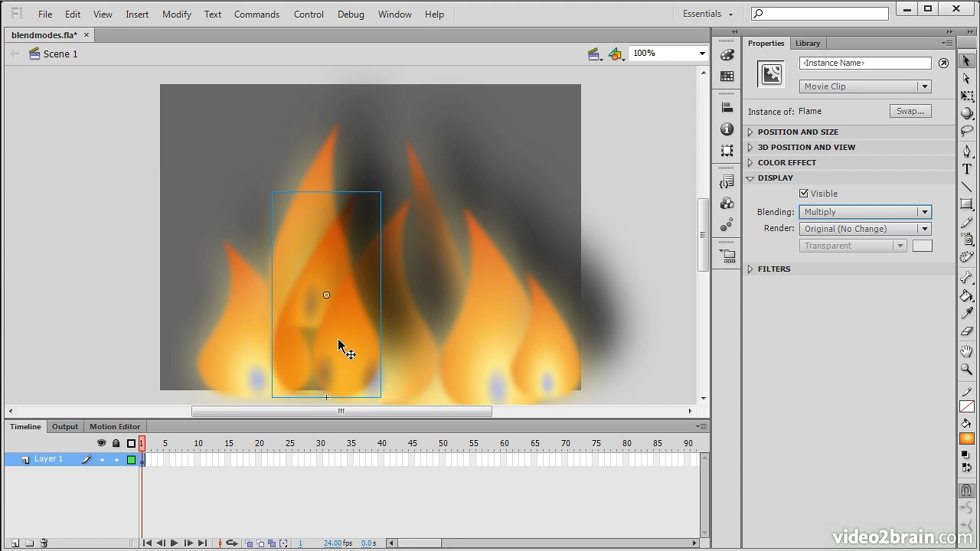
{"action": "left_click_drag", "start_coordinate": [324, 302], "coordinate": [310, 346]}
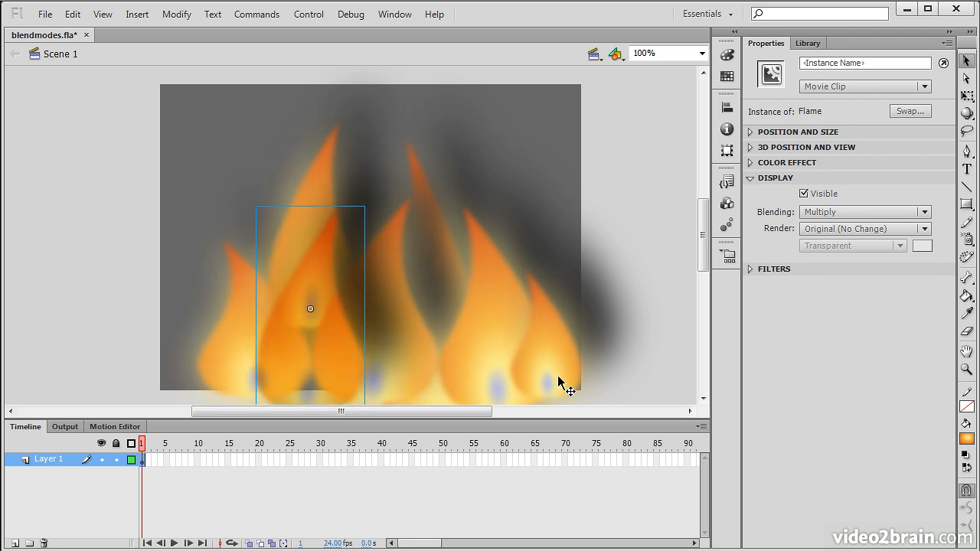
Set the blend mode to Multiply for the middle flame and for the large flame right of center.
{"action": "left_click", "coordinate": [420, 327]}
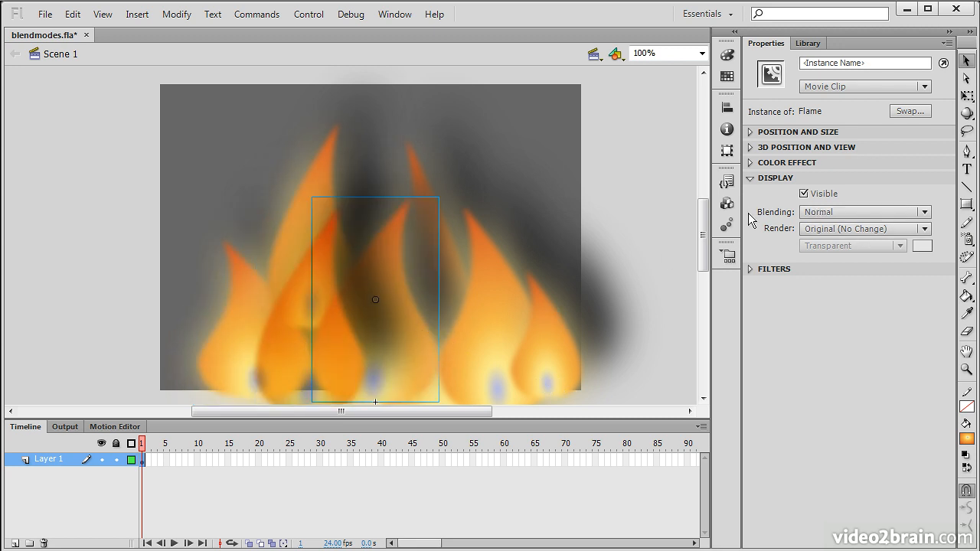
{"action": "left_click", "coordinate": [835, 215]}
{"action": "left_click", "coordinate": [842, 294]}
{"action": "left_click", "coordinate": [507, 306]}
{"action": "left_click", "coordinate": [873, 215]}
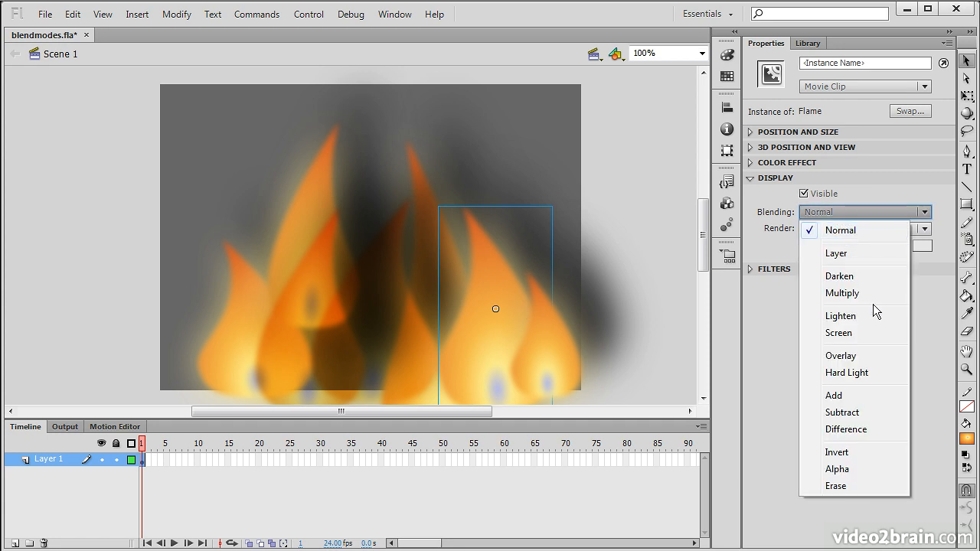
{"action": "left_click", "coordinate": [850, 294]}
Try the Lighten, Screen, Overlay and Hard Light blend modes on the middle flame.
{"action": "left_click", "coordinate": [399, 343]}
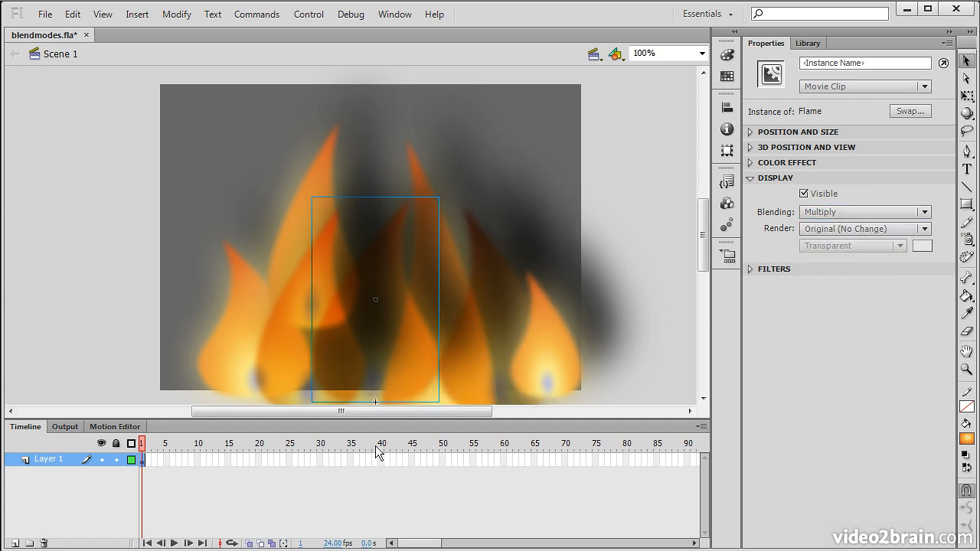
{"action": "left_click", "coordinate": [903, 212]}
{"action": "left_click", "coordinate": [858, 315]}
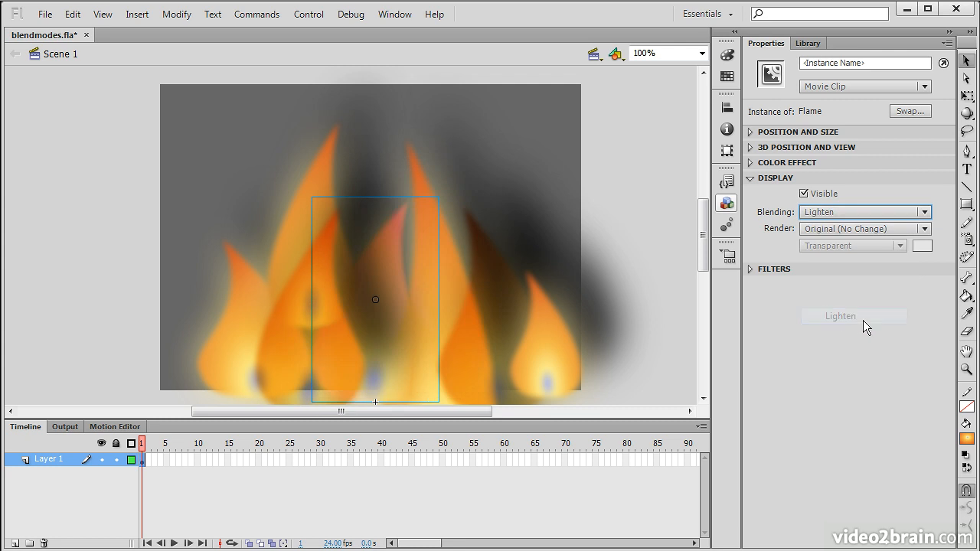
{"action": "left_click", "coordinate": [887, 212]}
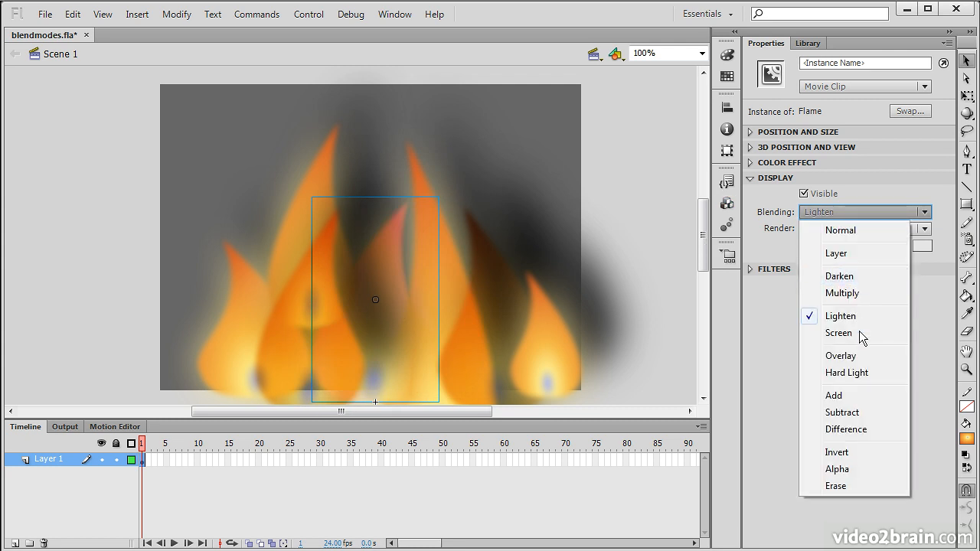
{"action": "left_click", "coordinate": [861, 333]}
{"action": "left_click", "coordinate": [900, 212]}
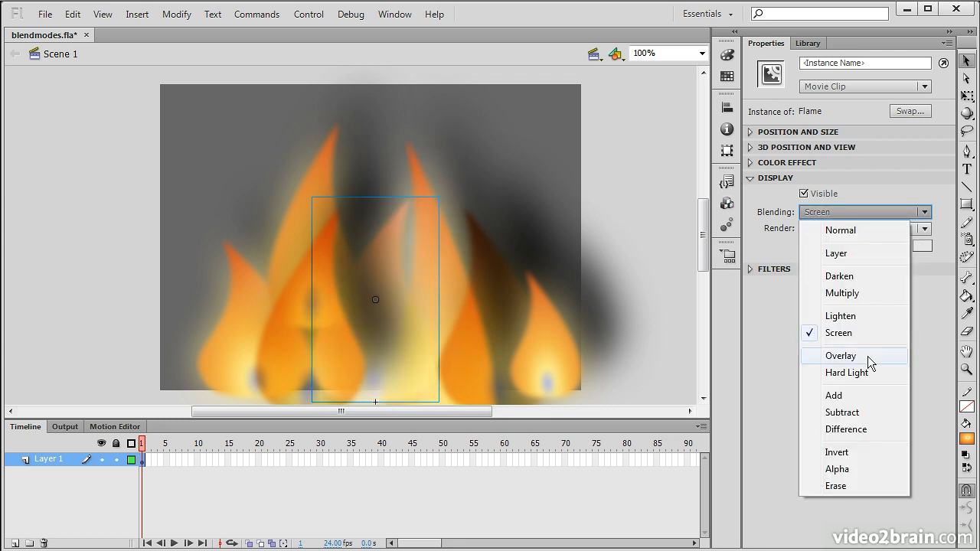
{"action": "left_click", "coordinate": [870, 358]}
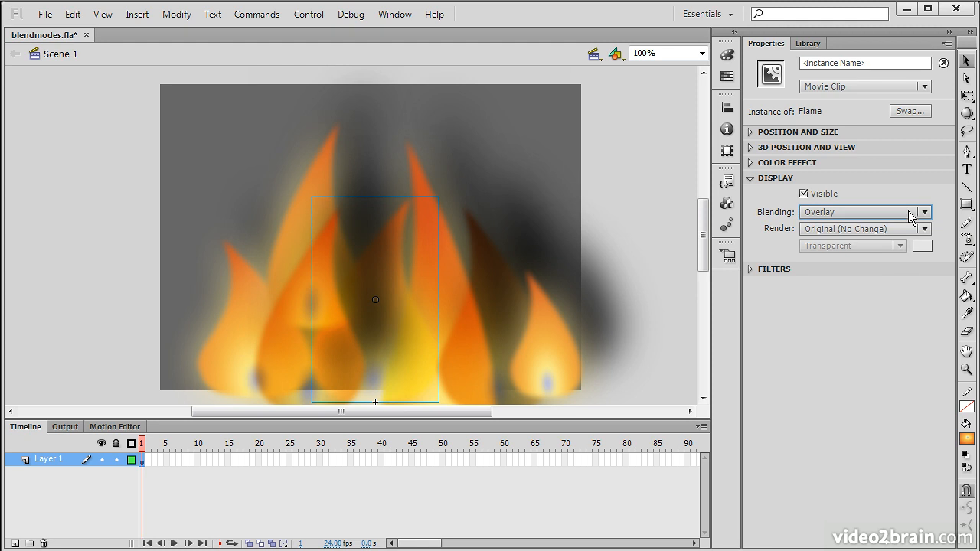
{"action": "left_click", "coordinate": [899, 212]}
{"action": "left_click", "coordinate": [858, 373]}
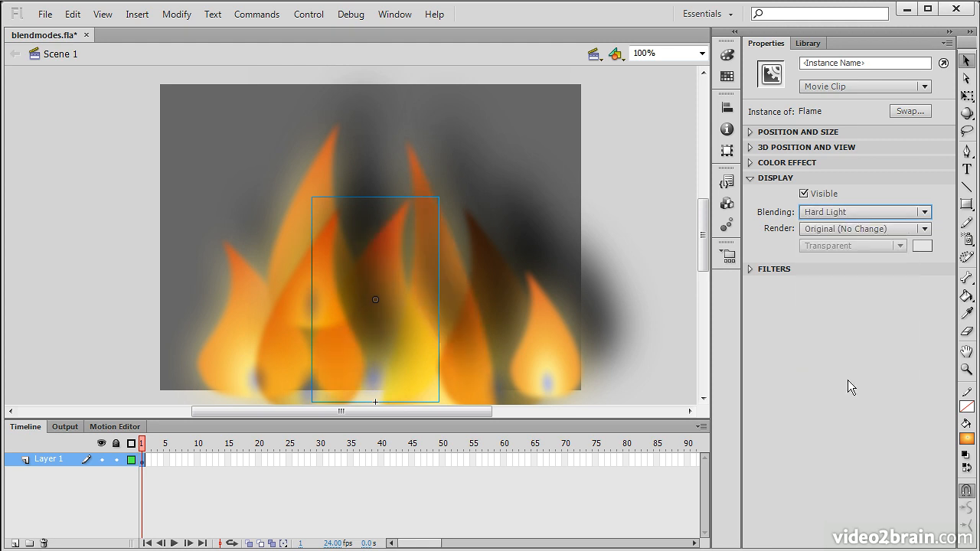
Try the Add, Subtract and Difference blend modes on the middle flame.
{"action": "left_click", "coordinate": [878, 212]}
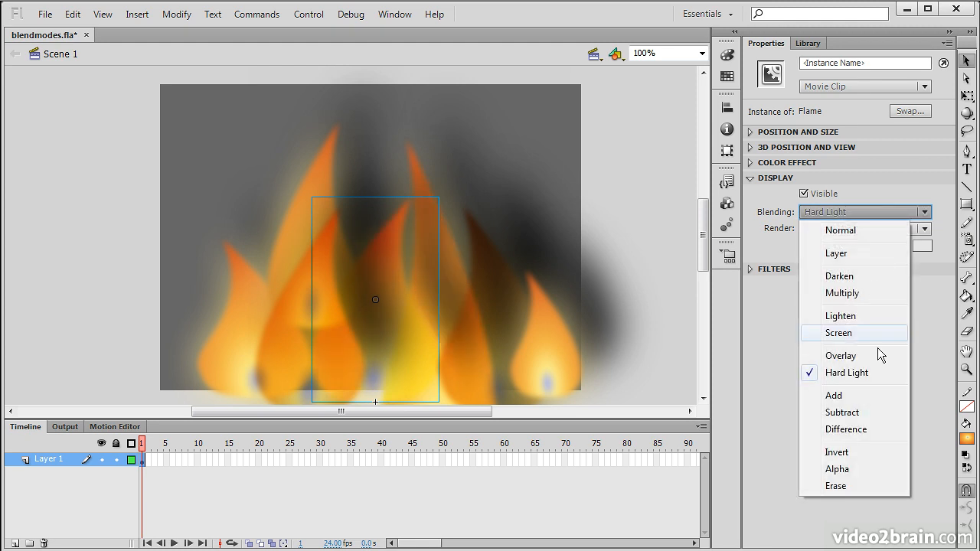
{"action": "left_click", "coordinate": [851, 396]}
{"action": "left_click", "coordinate": [894, 212]}
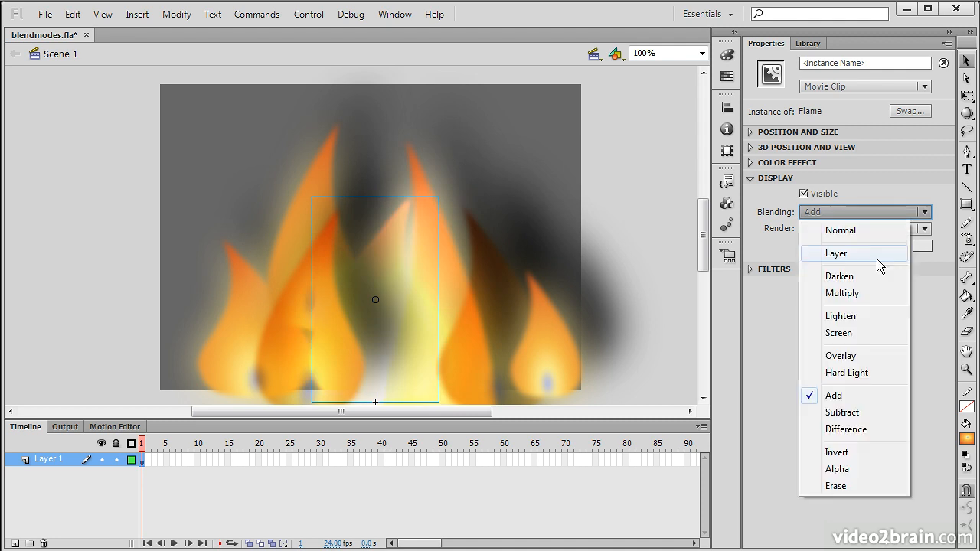
{"action": "left_click", "coordinate": [829, 408]}
{"action": "left_click", "coordinate": [887, 209]}
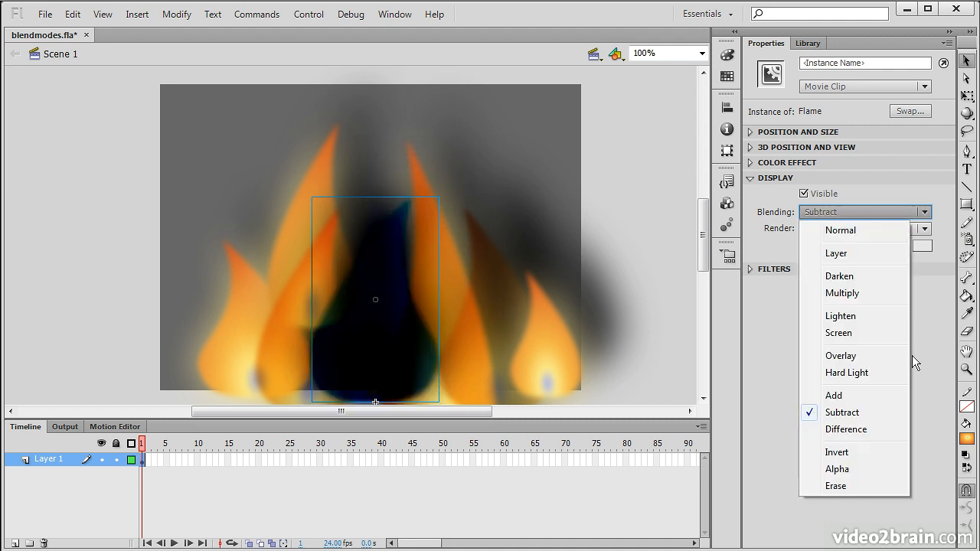
{"action": "left_click", "coordinate": [862, 433]}
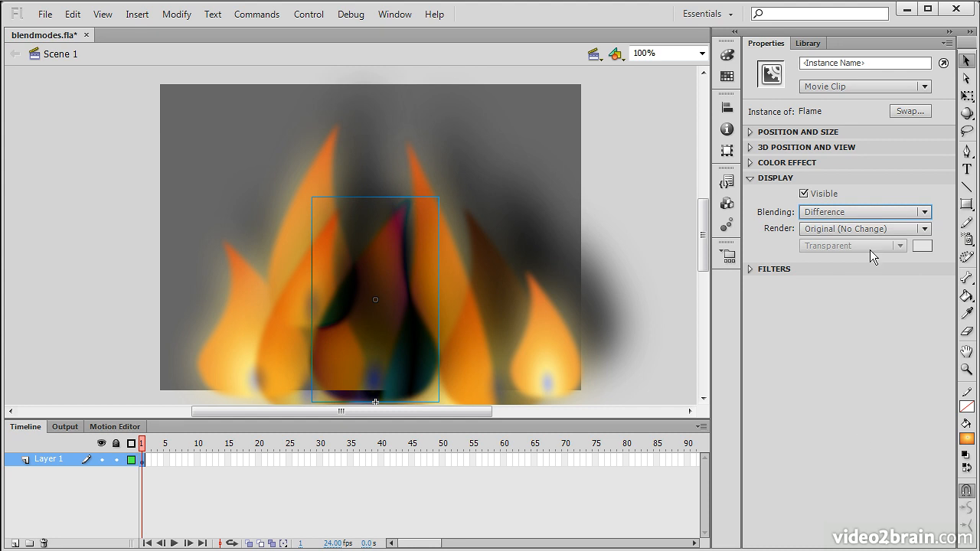
Try the Invert, Alpha and Erase blend modes on the middle flame.
{"action": "left_click", "coordinate": [864, 209]}
{"action": "left_click", "coordinate": [861, 452]}
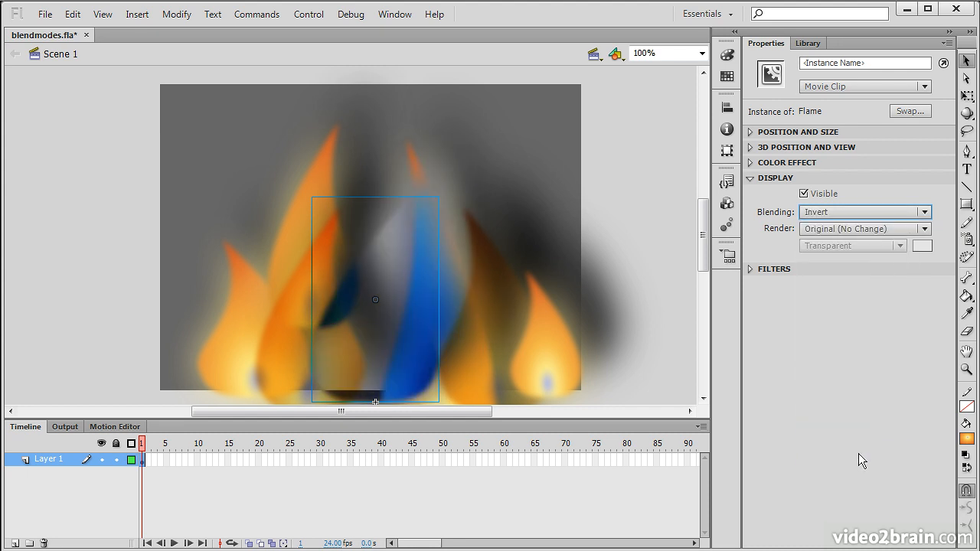
{"action": "left_click", "coordinate": [897, 210]}
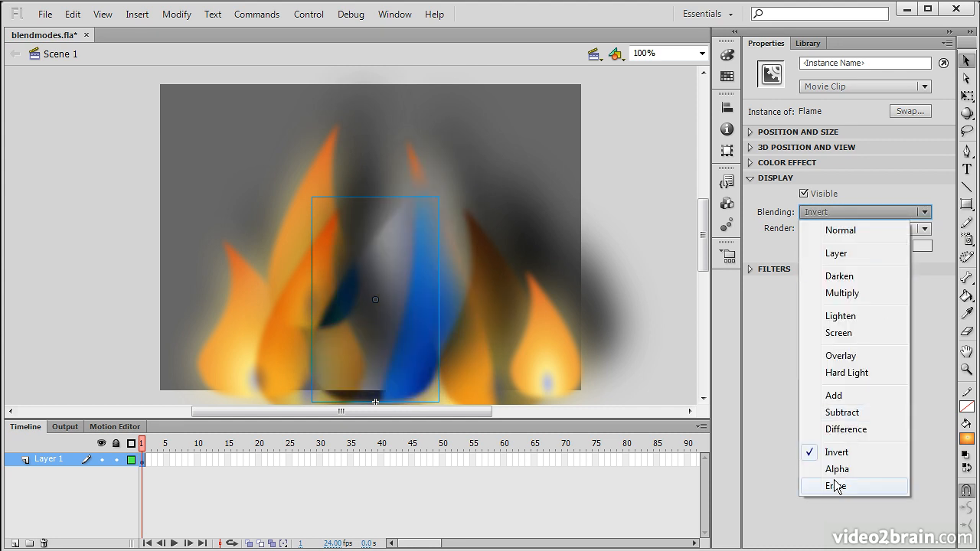
{"action": "left_click", "coordinate": [839, 468]}
{"action": "left_click", "coordinate": [892, 209]}
{"action": "left_click", "coordinate": [847, 487]}
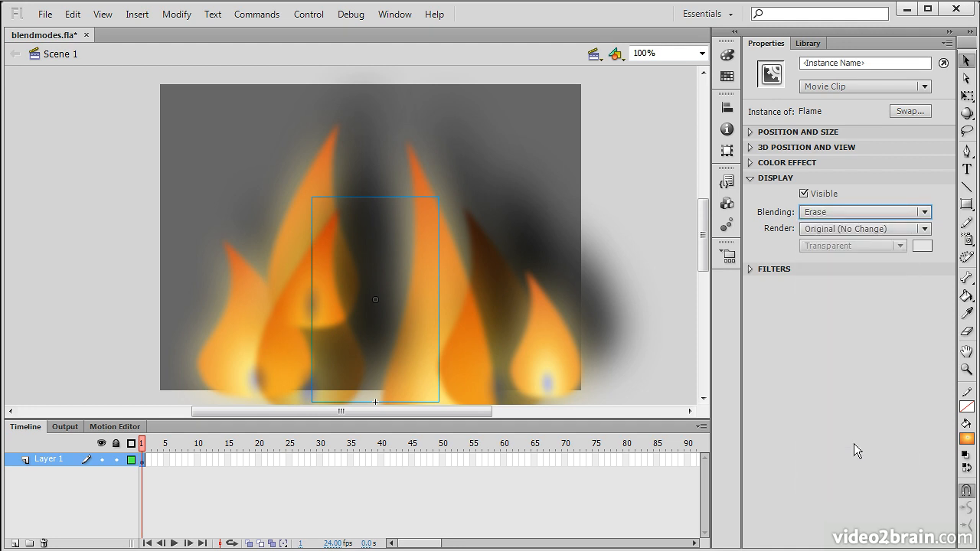
Set the middle flame's blend mode back to Multiply and deselect it.
{"action": "left_click", "coordinate": [919, 215]}
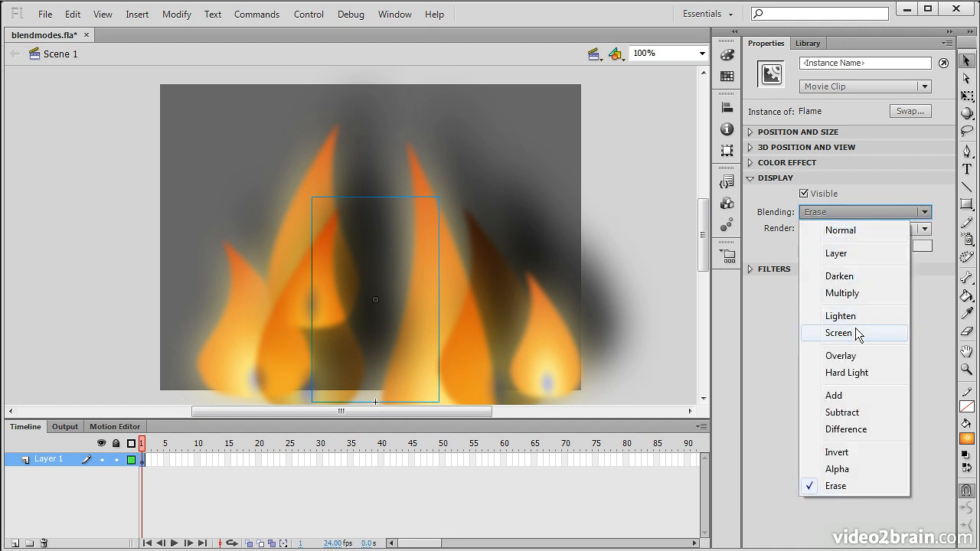
{"action": "left_click", "coordinate": [843, 292]}
{"action": "left_click", "coordinate": [400, 257]}
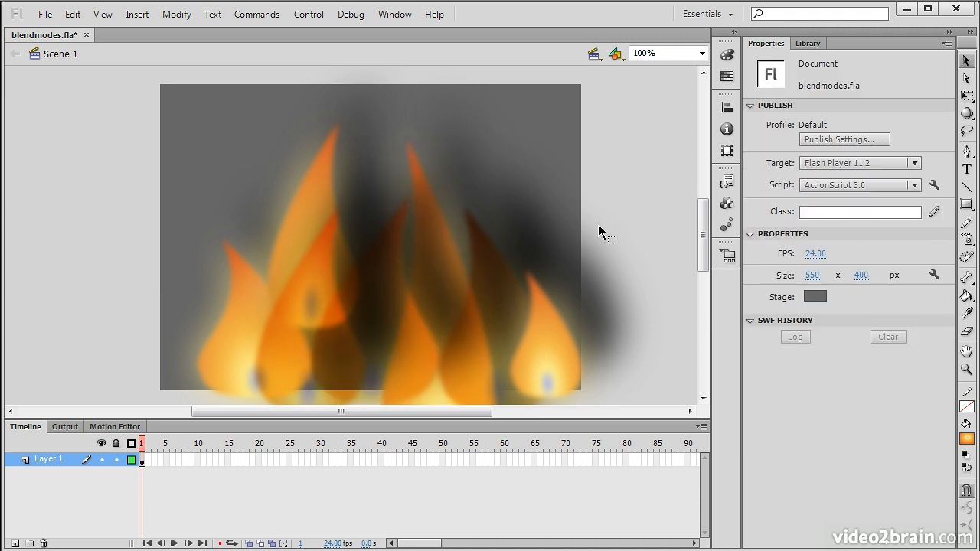
Set the far-left flame's blend mode to Hard Light and deselect it.
{"action": "left_click", "coordinate": [210, 352]}
{"action": "left_click", "coordinate": [855, 213]}
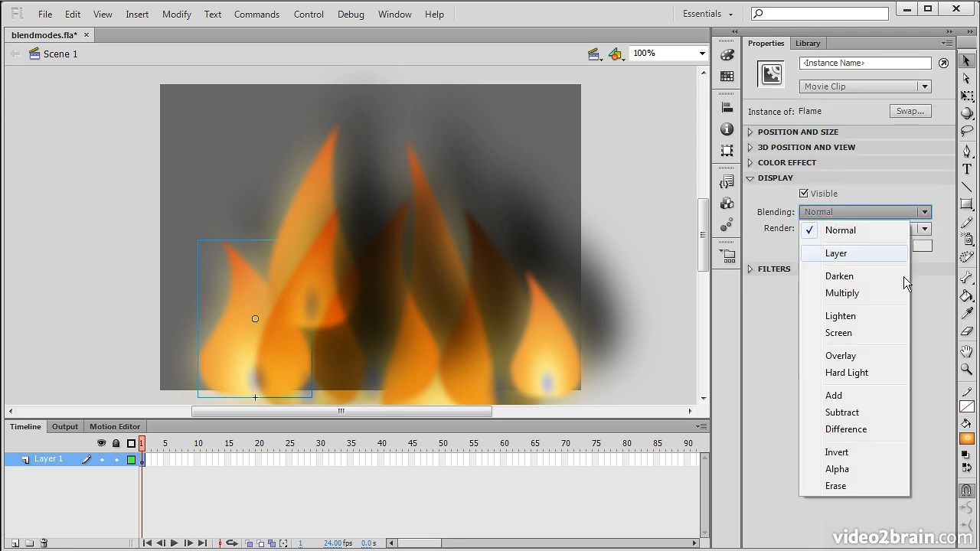
{"action": "left_click", "coordinate": [850, 373]}
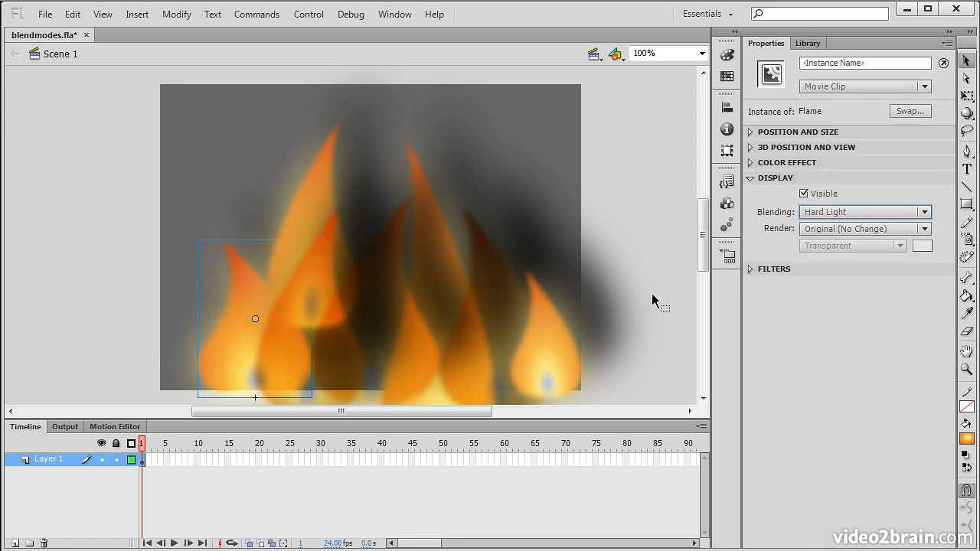
{"action": "left_click", "coordinate": [664, 320]}
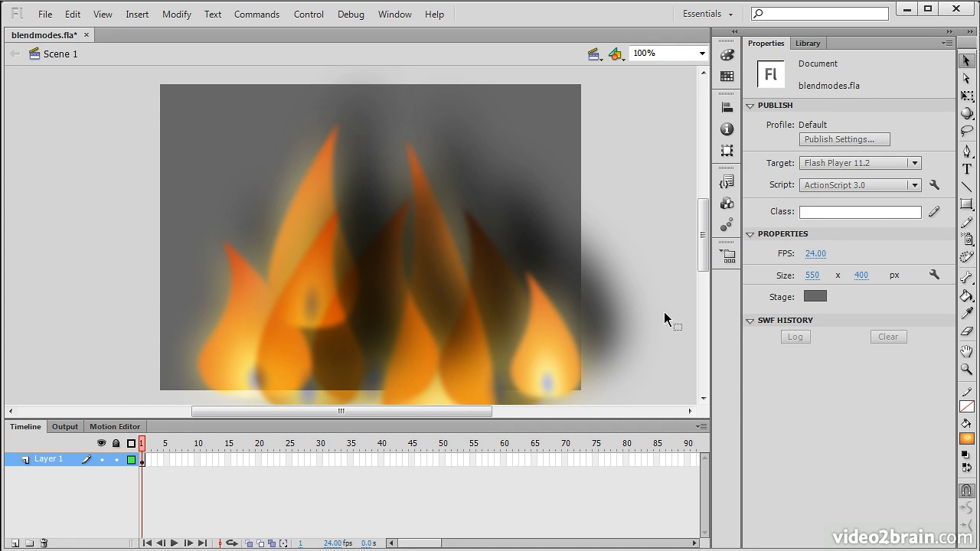
Place BitmapImage.jpg from the library on the stage so that it covers the flames.
{"action": "left_click", "coordinate": [810, 43]}
{"action": "left_click", "coordinate": [800, 255]}
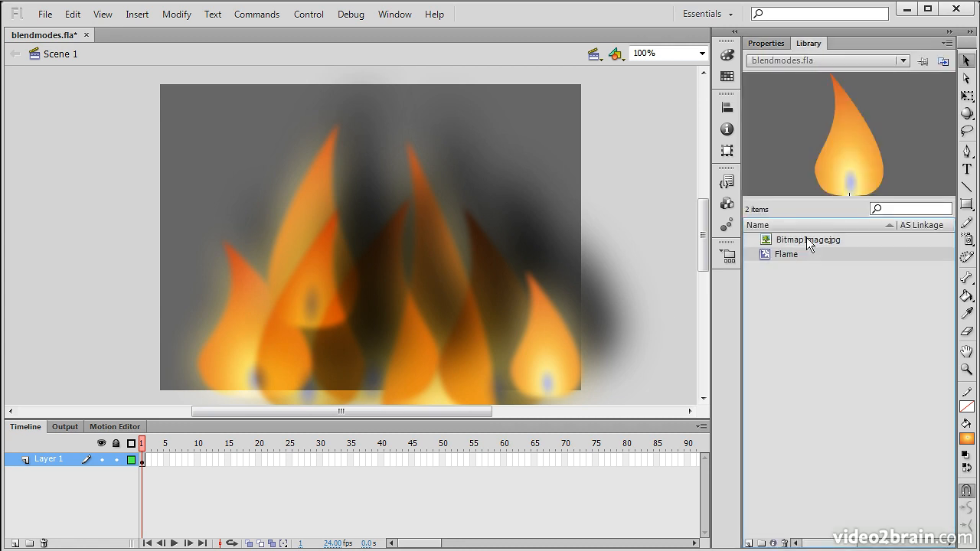
{"action": "left_click", "coordinate": [803, 240]}
{"action": "left_click_drag", "start_coordinate": [804, 150], "coordinate": [388, 261]}
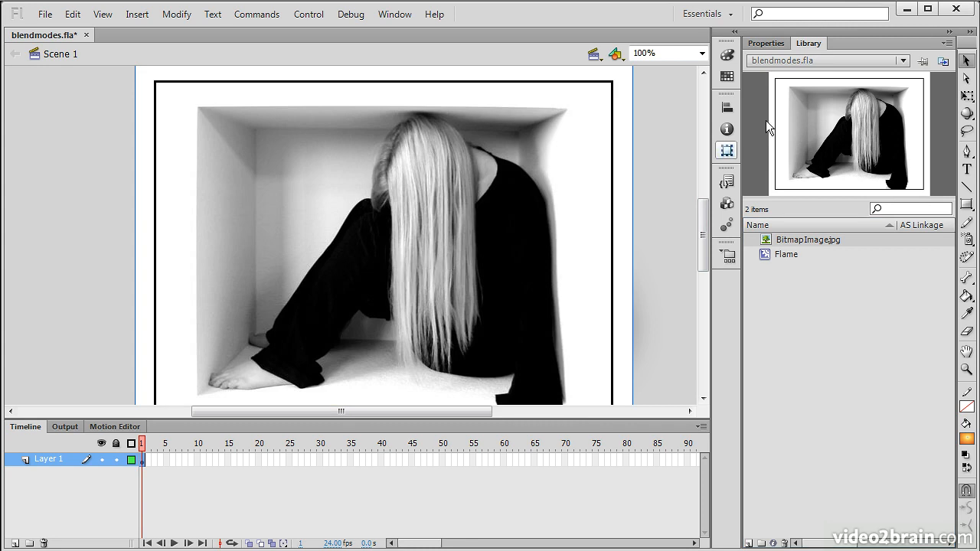
Convert the placed bitmap to a Movie Clip symbol named Wall.
{"action": "left_click", "coordinate": [768, 43]}
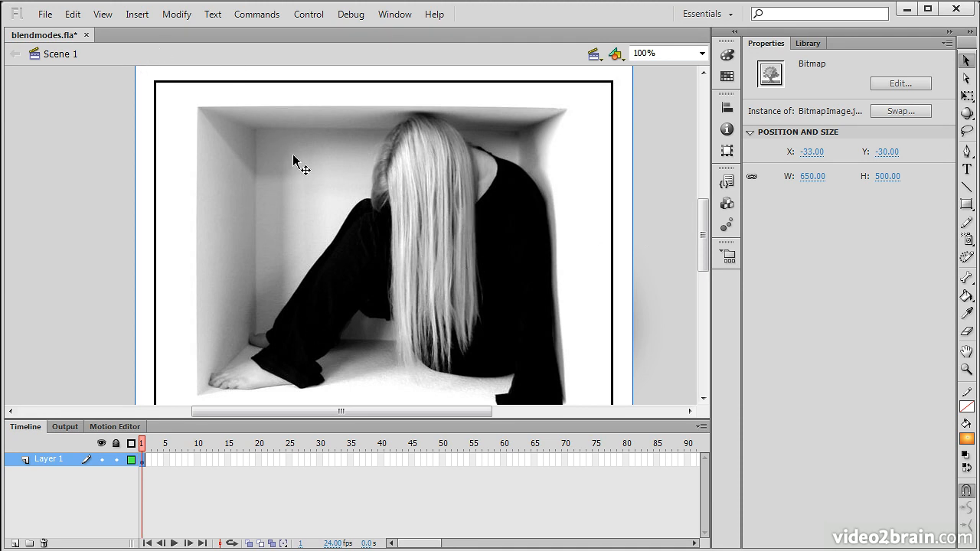
{"action": "left_click", "coordinate": [181, 17]}
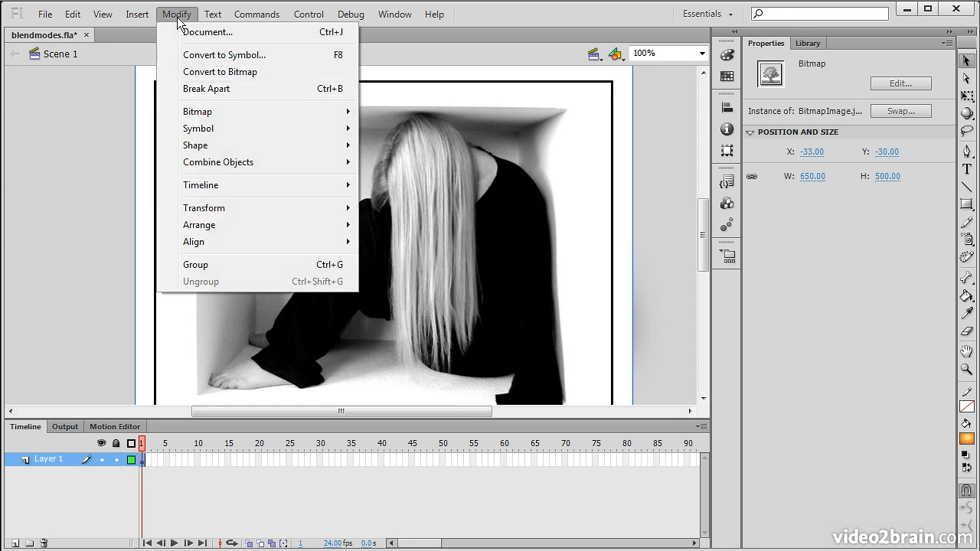
{"action": "left_click", "coordinate": [273, 54]}
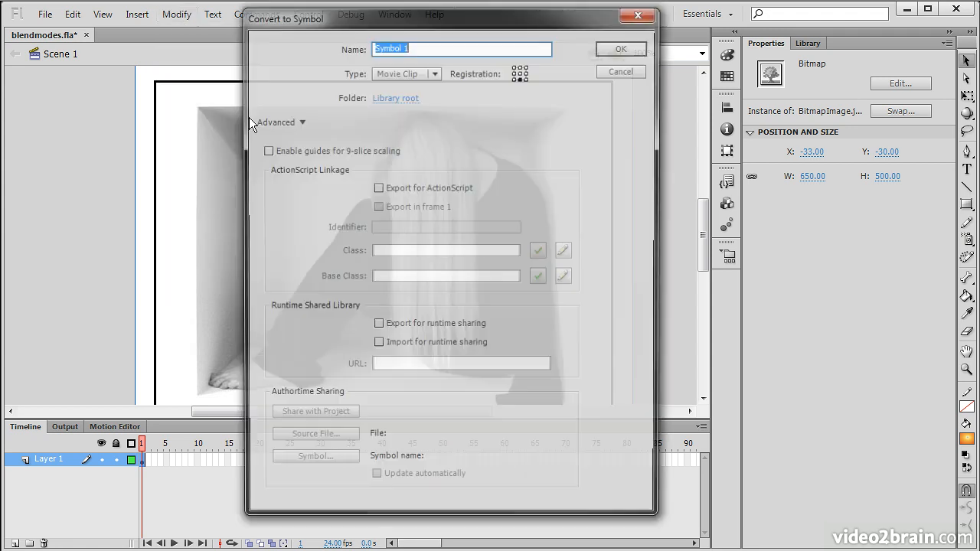
{"action": "left_click", "coordinate": [298, 121]}
{"action": "left_click_drag", "start_coordinate": [383, 25], "coordinate": [314, 203]}
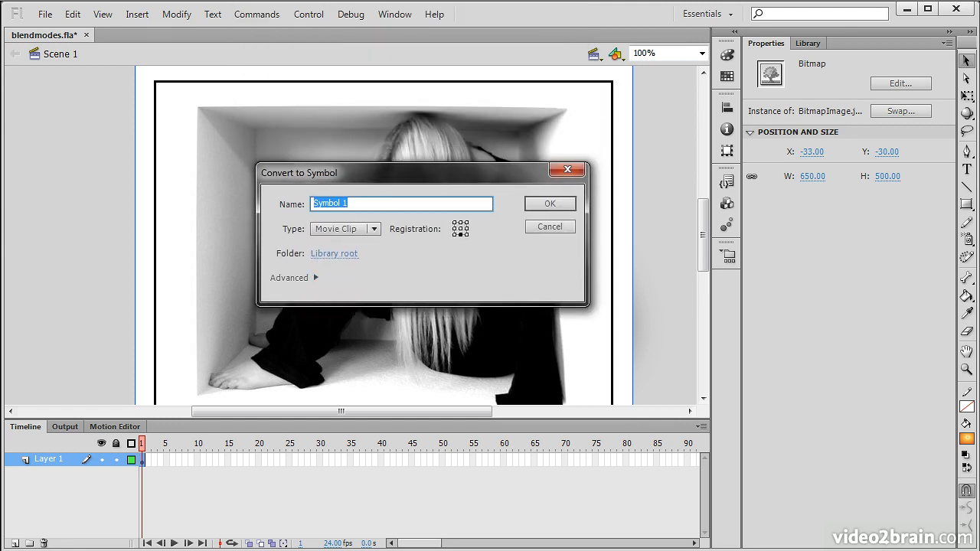
{"action": "type", "text": "Wall"}
{"action": "left_click", "coordinate": [565, 204]}
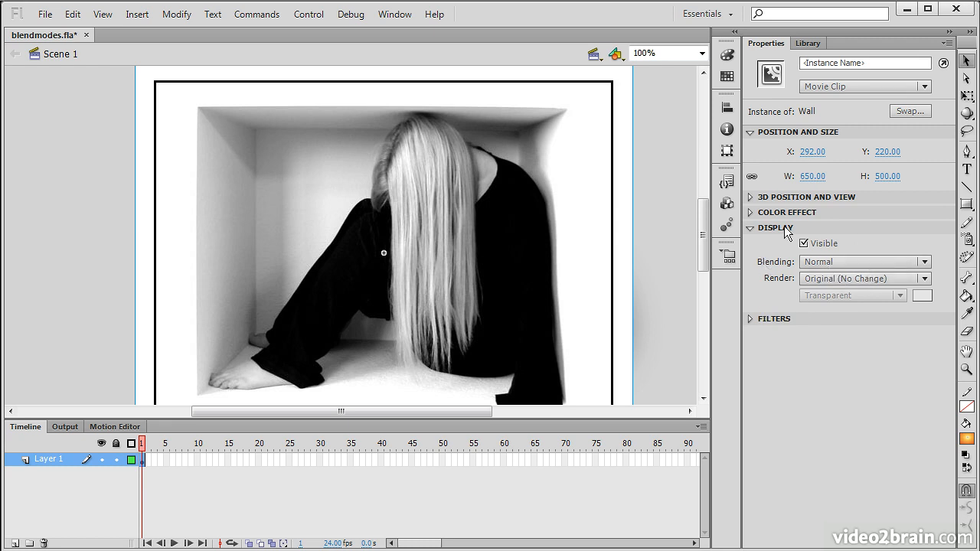
Try the Layer, Darken and Multiply blend modes in turn on the Wall movie clip covering the flames.
{"action": "left_click", "coordinate": [923, 262]}
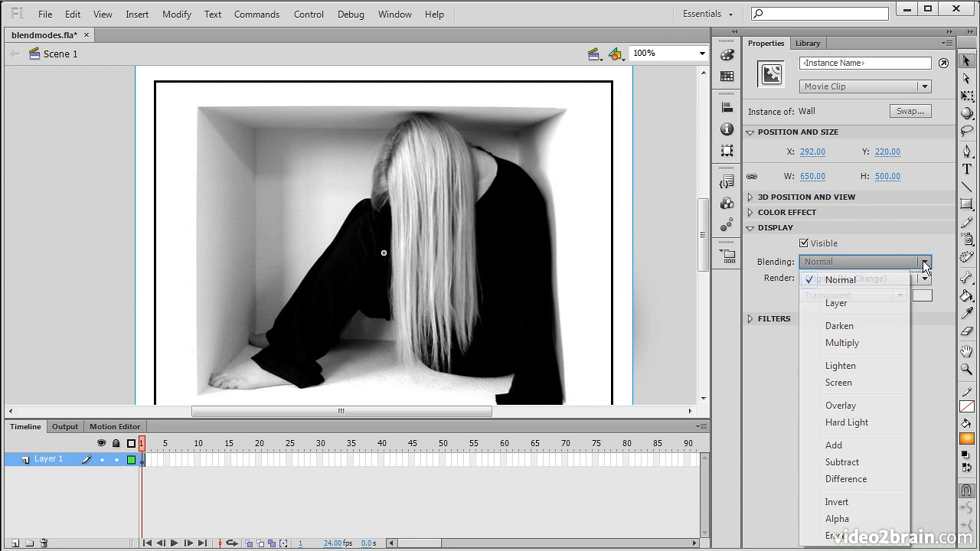
{"action": "left_click", "coordinate": [850, 301]}
{"action": "left_click", "coordinate": [875, 261]}
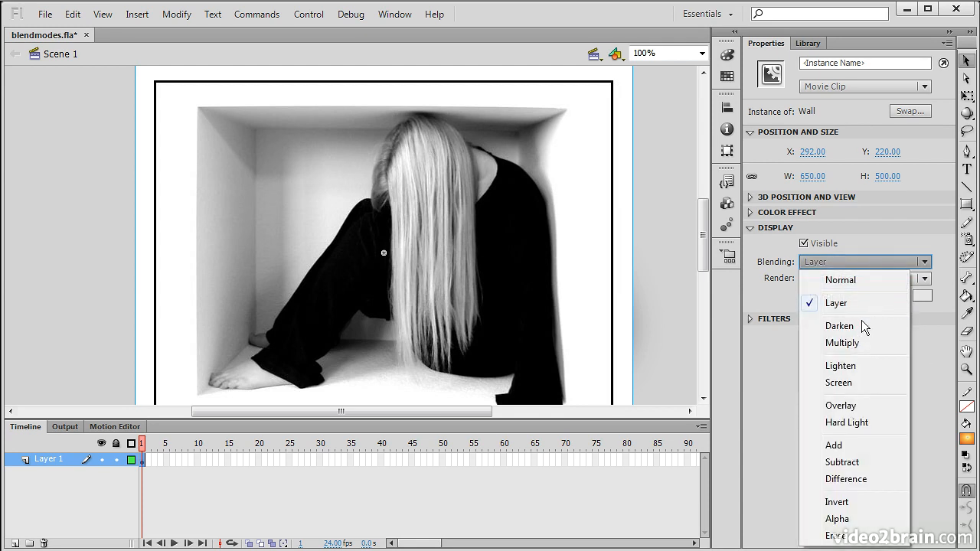
{"action": "left_click", "coordinate": [858, 326]}
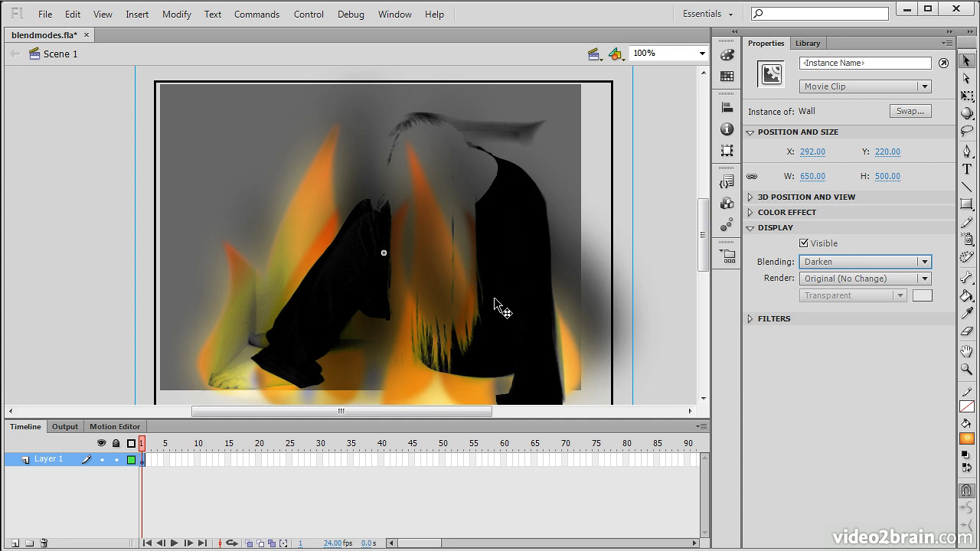
{"action": "left_click", "coordinate": [865, 261]}
{"action": "left_click", "coordinate": [851, 342]}
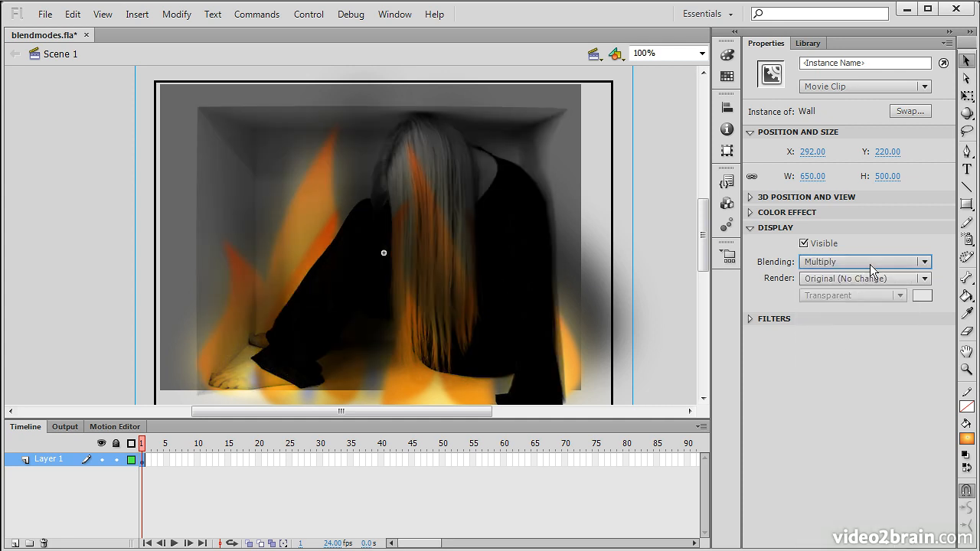
Try the Lighten blend mode and the Screen blend mode on the Wall movie clip.
{"action": "left_click", "coordinate": [869, 263]}
{"action": "left_click", "coordinate": [842, 366]}
{"action": "left_click", "coordinate": [868, 265]}
{"action": "left_click", "coordinate": [856, 387]}
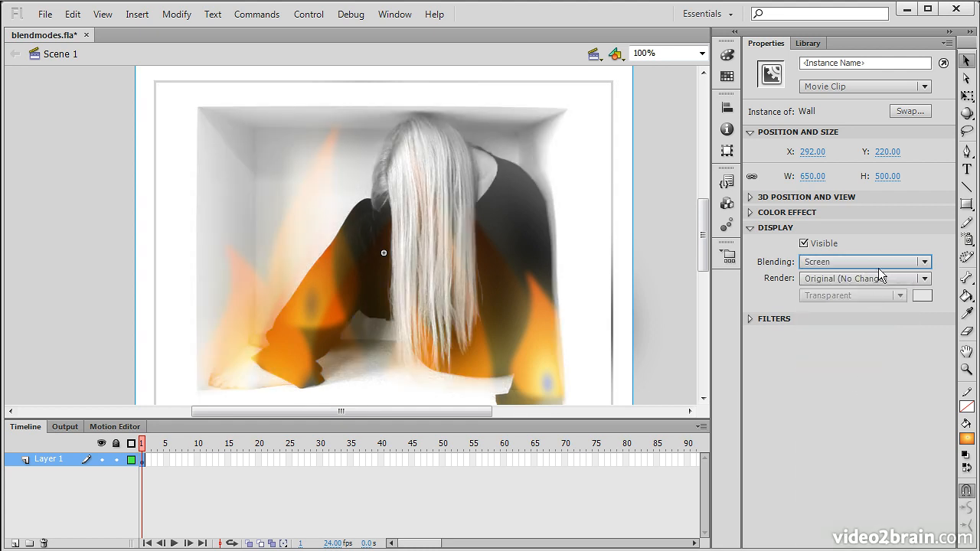
Try the Overlay blend mode and the Hard Light blend mode on the Wall movie clip.
{"action": "left_click", "coordinate": [877, 263]}
{"action": "left_click", "coordinate": [858, 406]}
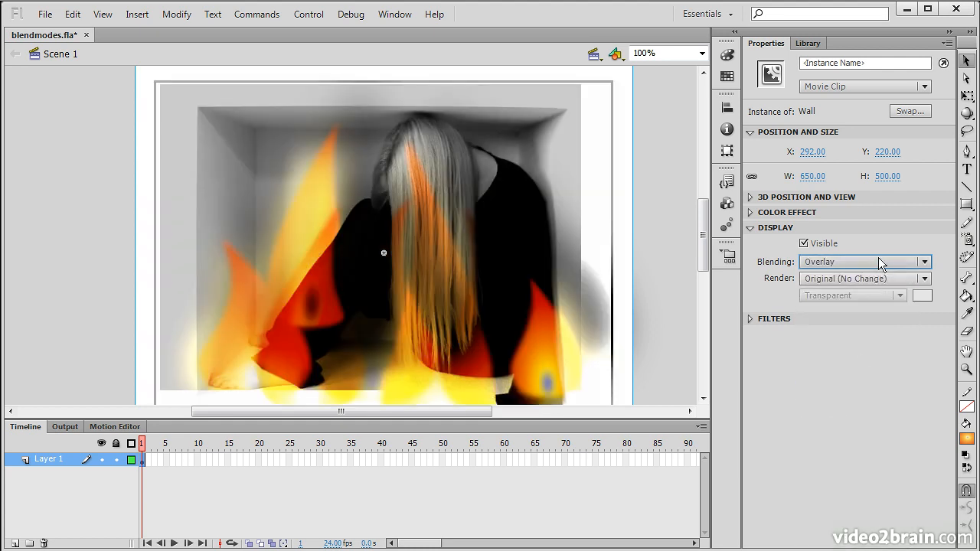
{"action": "left_click", "coordinate": [875, 261]}
{"action": "left_click", "coordinate": [856, 424]}
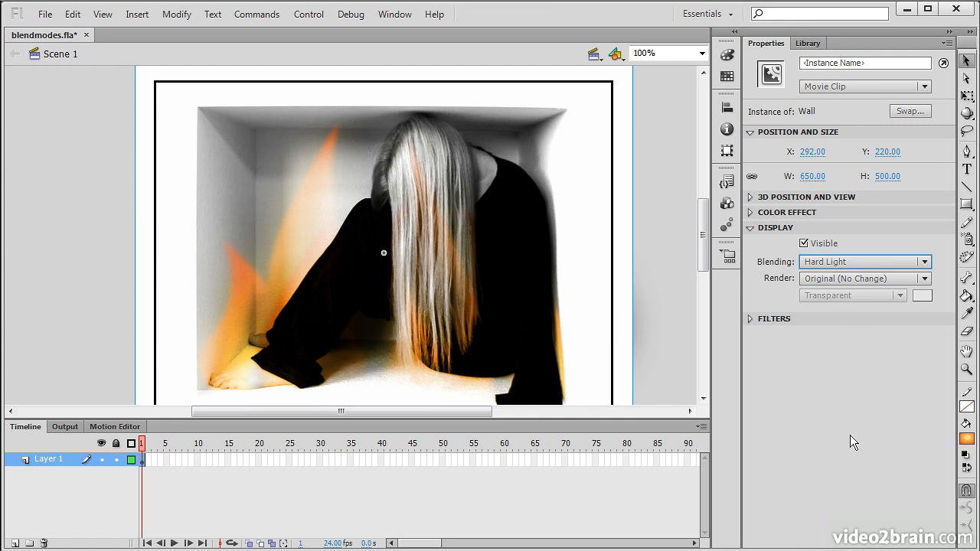
Try the Add, Subtract and Difference blend modes in turn on the Wall movie clip.
{"action": "left_click", "coordinate": [896, 261]}
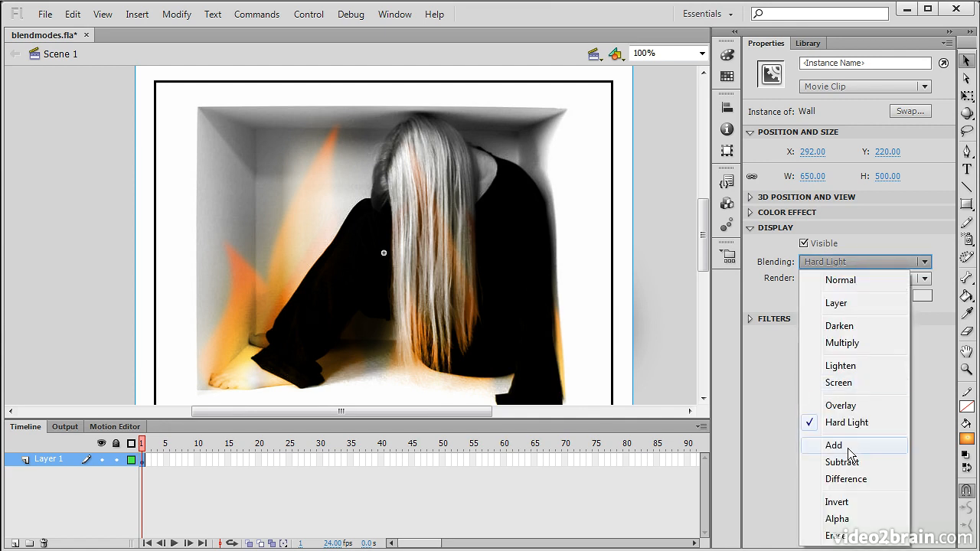
{"action": "left_click", "coordinate": [848, 448]}
{"action": "left_click", "coordinate": [886, 268]}
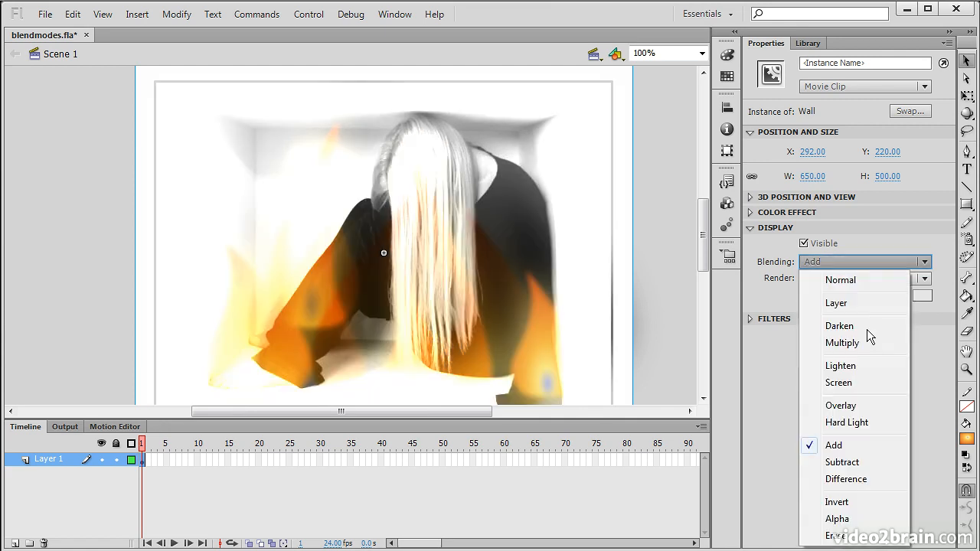
{"action": "left_click", "coordinate": [836, 463]}
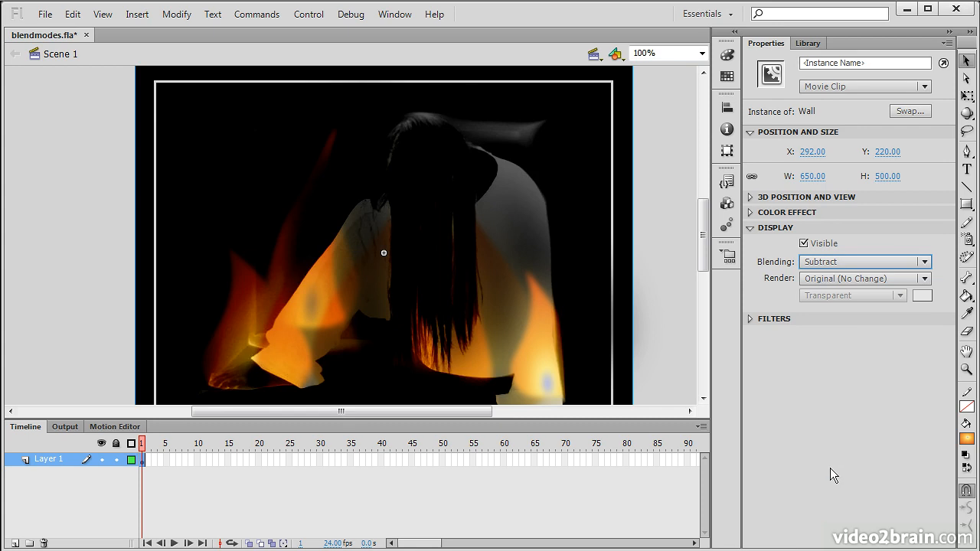
{"action": "left_click", "coordinate": [870, 264]}
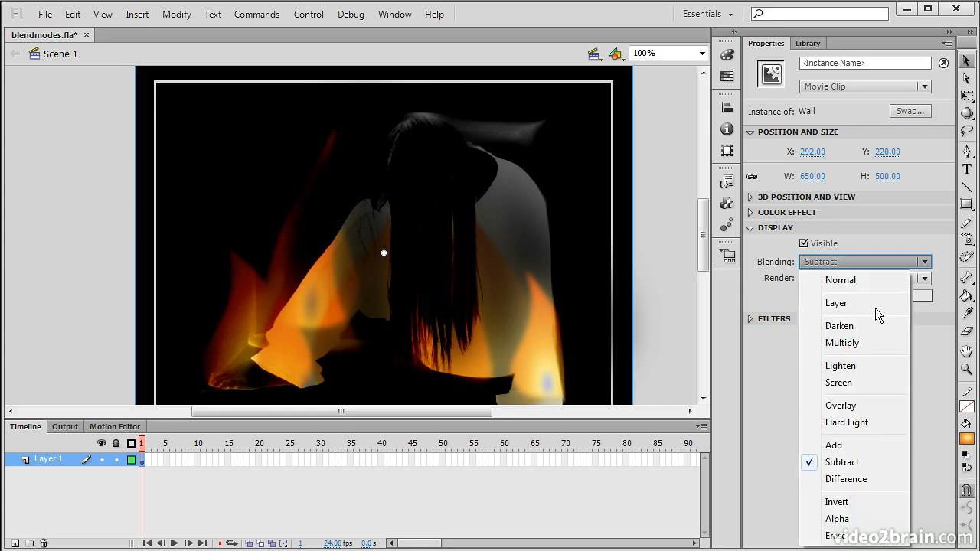
{"action": "left_click", "coordinate": [854, 481]}
Try the Invert, Alpha and Erase blend modes in turn on the Wall movie clip.
{"action": "left_click", "coordinate": [863, 263]}
{"action": "left_click", "coordinate": [849, 502]}
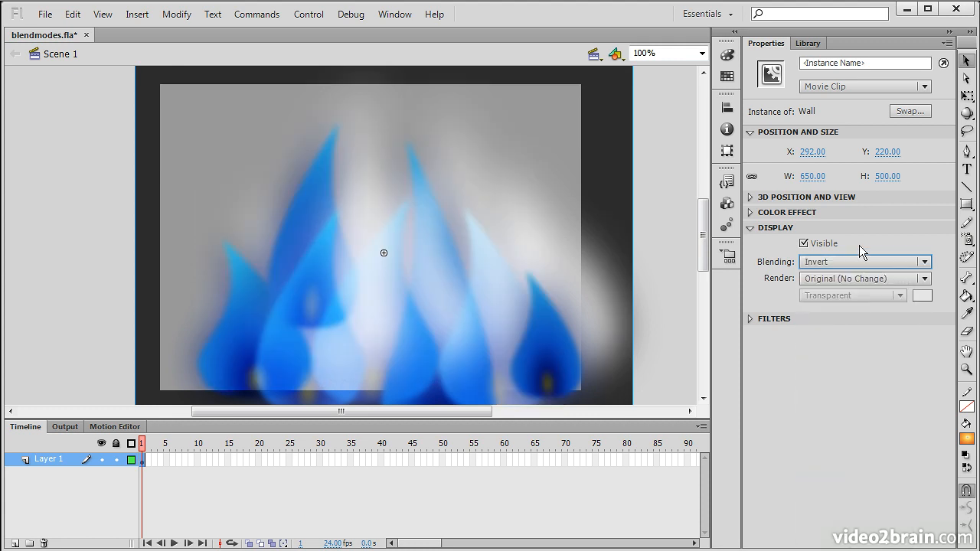
{"action": "left_click", "coordinate": [864, 262]}
{"action": "left_click", "coordinate": [834, 520]}
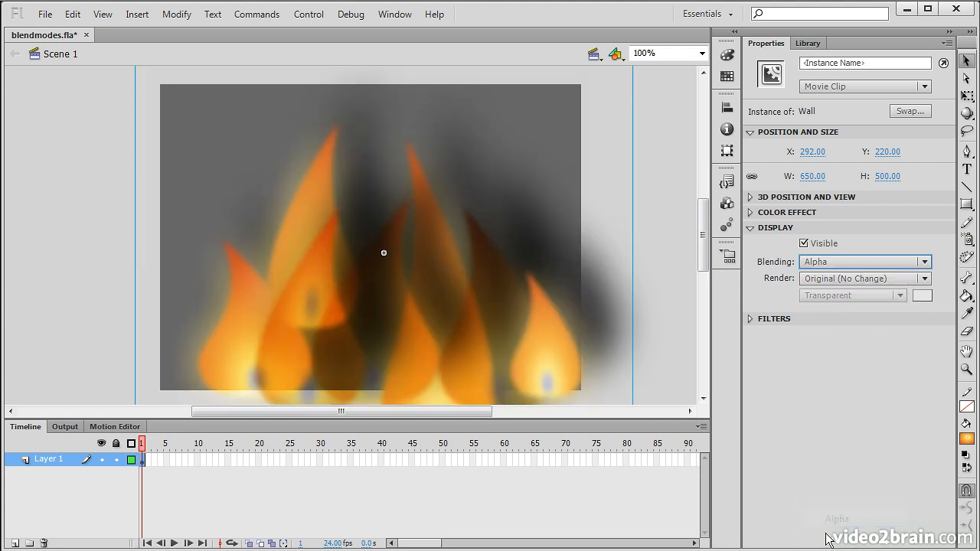
{"action": "left_click", "coordinate": [873, 264]}
{"action": "left_click", "coordinate": [834, 536]}
Retry Add, settle on Subtract as the Wall clip's blend mode, and move the clip over the flames to about X 268, Y 235.
{"action": "left_click", "coordinate": [888, 260]}
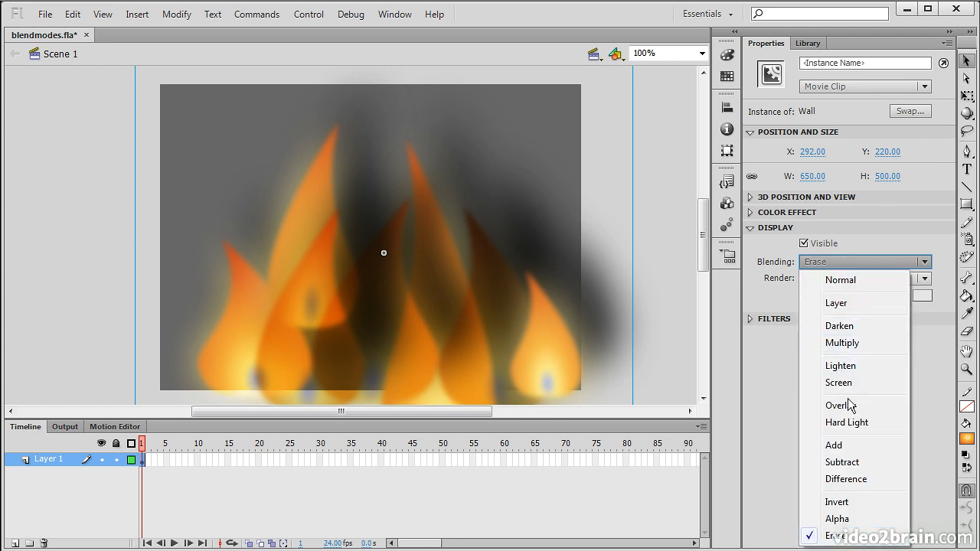
{"action": "left_click", "coordinate": [857, 448]}
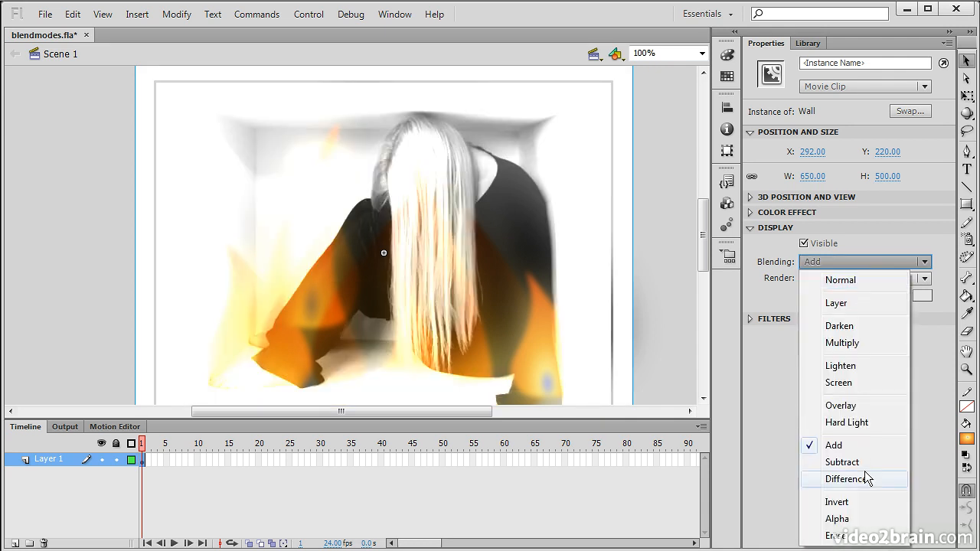
{"action": "left_click", "coordinate": [860, 461]}
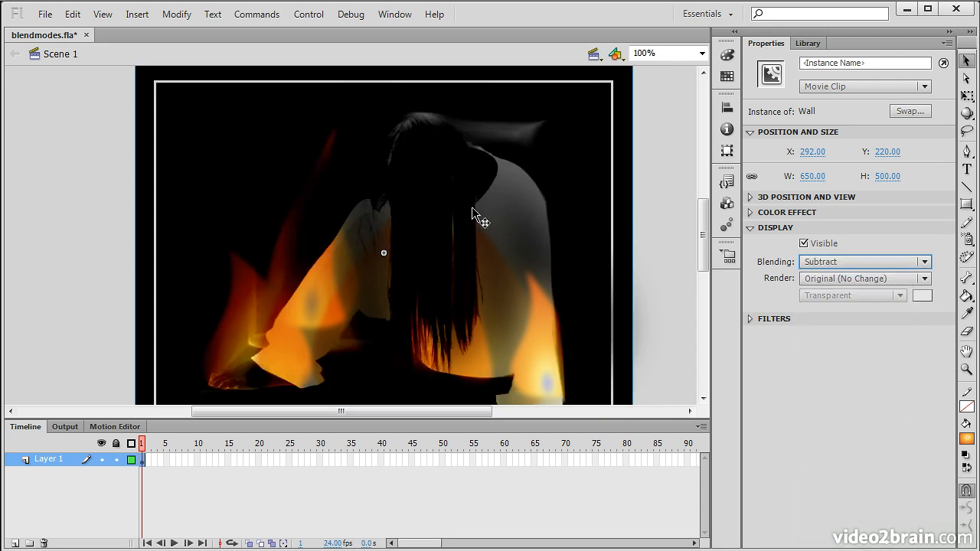
{"action": "left_click_drag", "start_coordinate": [617, 164], "coordinate": [655, 334]}
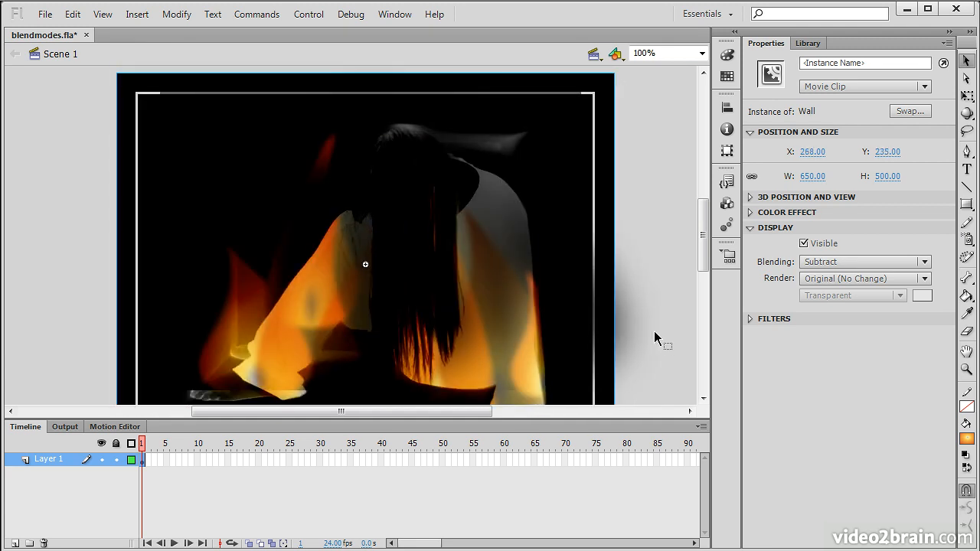